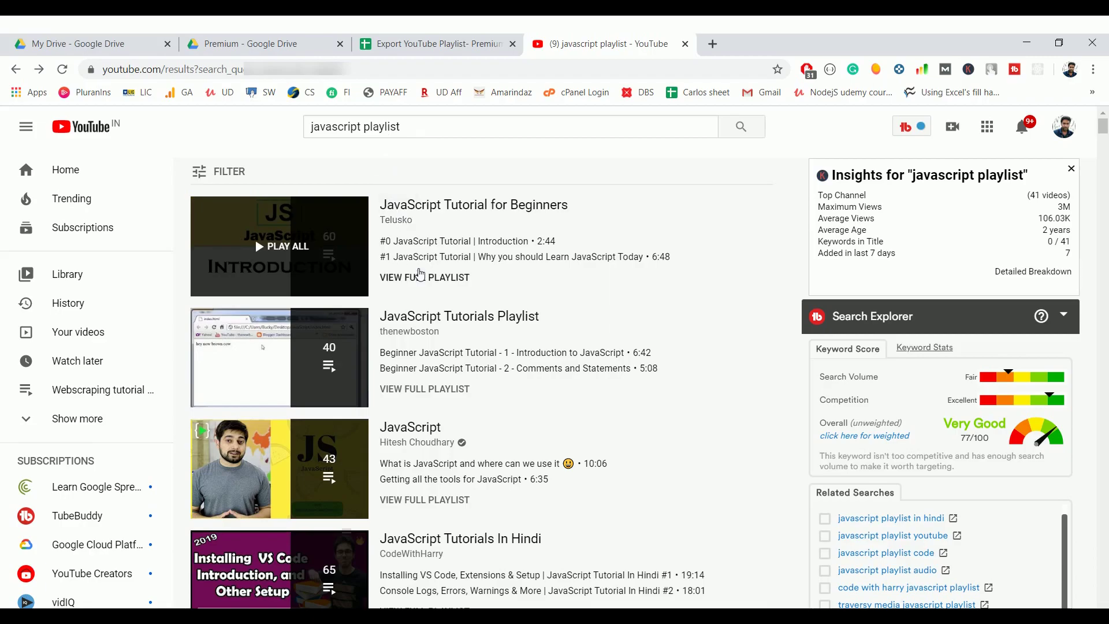
Pause the first video of Telusko's JavaScript Tutorial for Beginners playlist
{"action": "scroll", "coordinate": [428, 525], "scroll_direction": "down", "scroll_amount": 1}
{"action": "scroll", "coordinate": [428, 526], "scroll_direction": "up", "scroll_amount": 1}
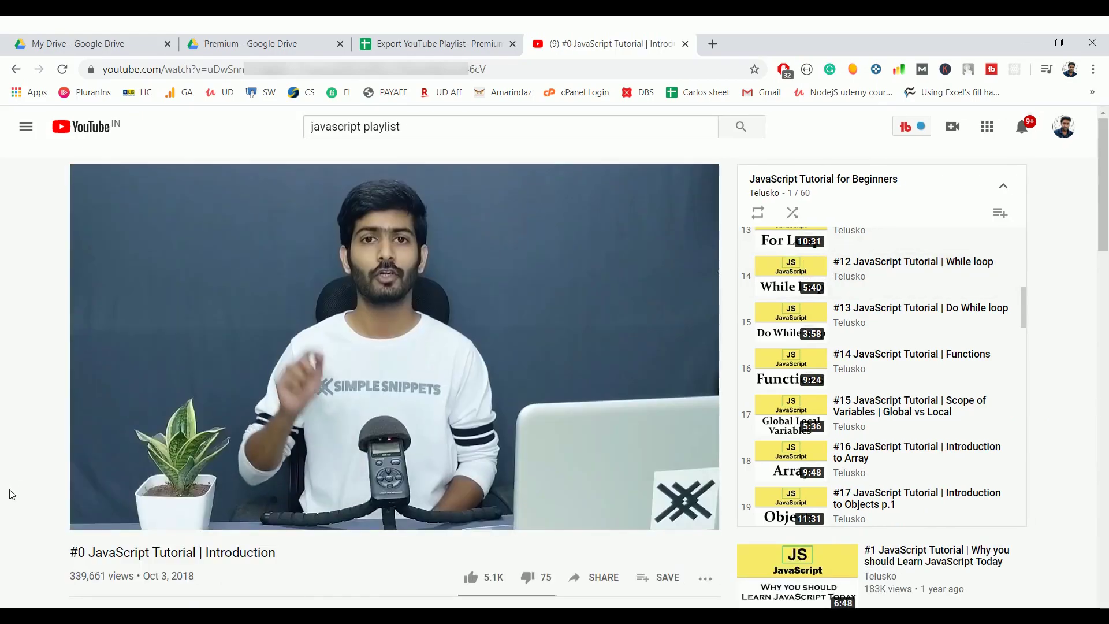
{"action": "left_click", "coordinate": [495, 439]}
Switch to the 'Export YouTube Playlist- Premium' spreadsheet
{"action": "scroll", "coordinate": [867, 309], "scroll_direction": "down", "scroll_amount": 12}
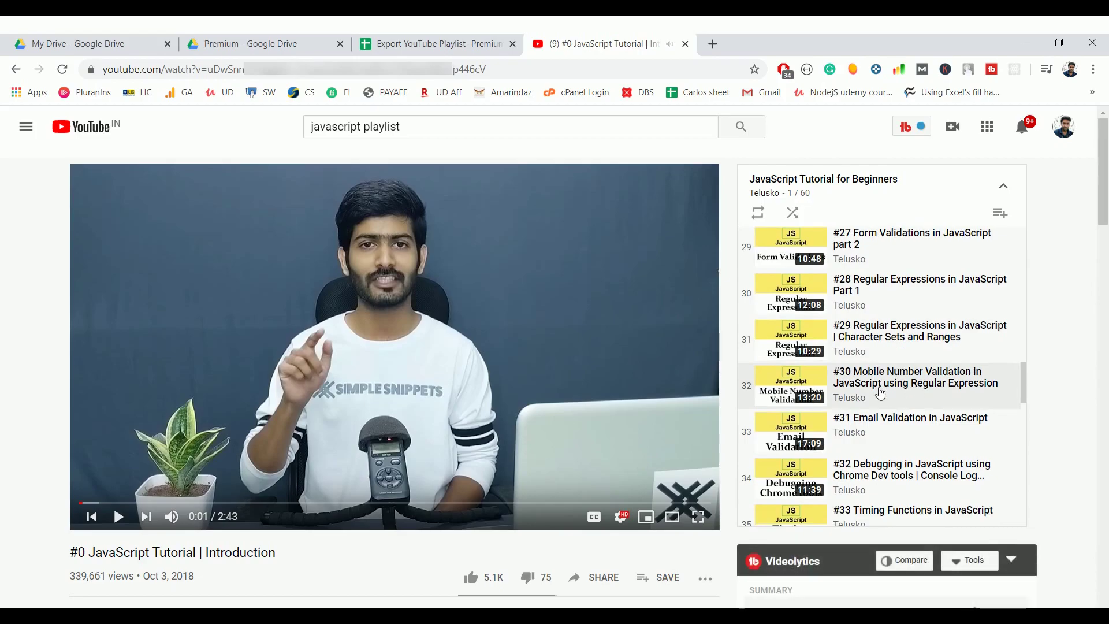
{"action": "scroll", "coordinate": [948, 324], "scroll_direction": "up", "scroll_amount": 10}
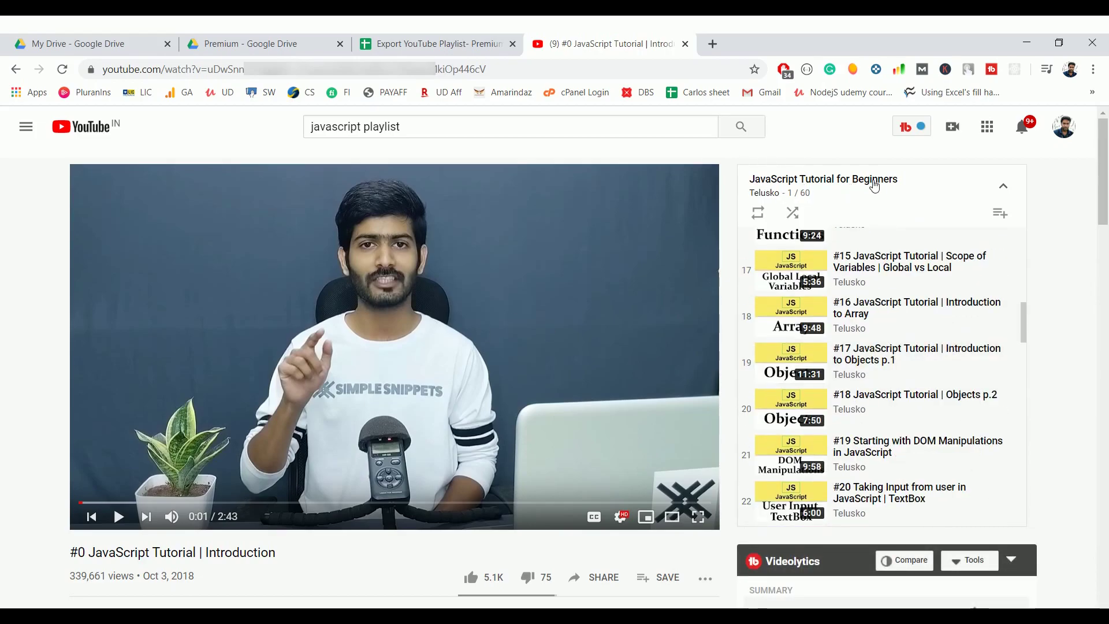
{"action": "left_click", "coordinate": [482, 45]}
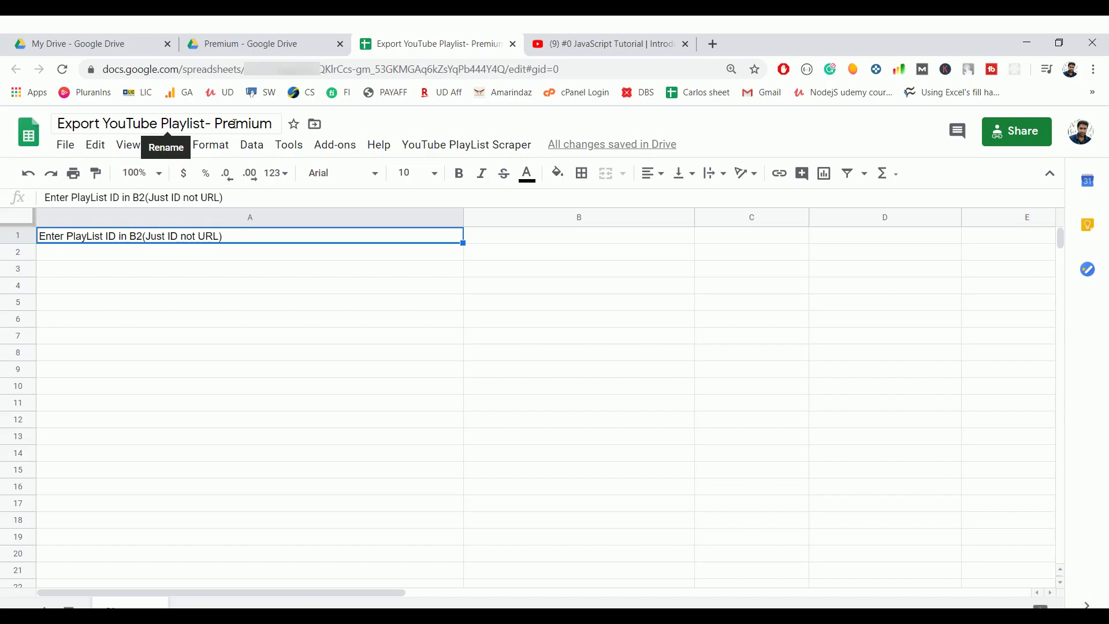
Return to the YouTube JavaScript Tutorial for Beginners playlist page
{"action": "left_click", "coordinate": [577, 51]}
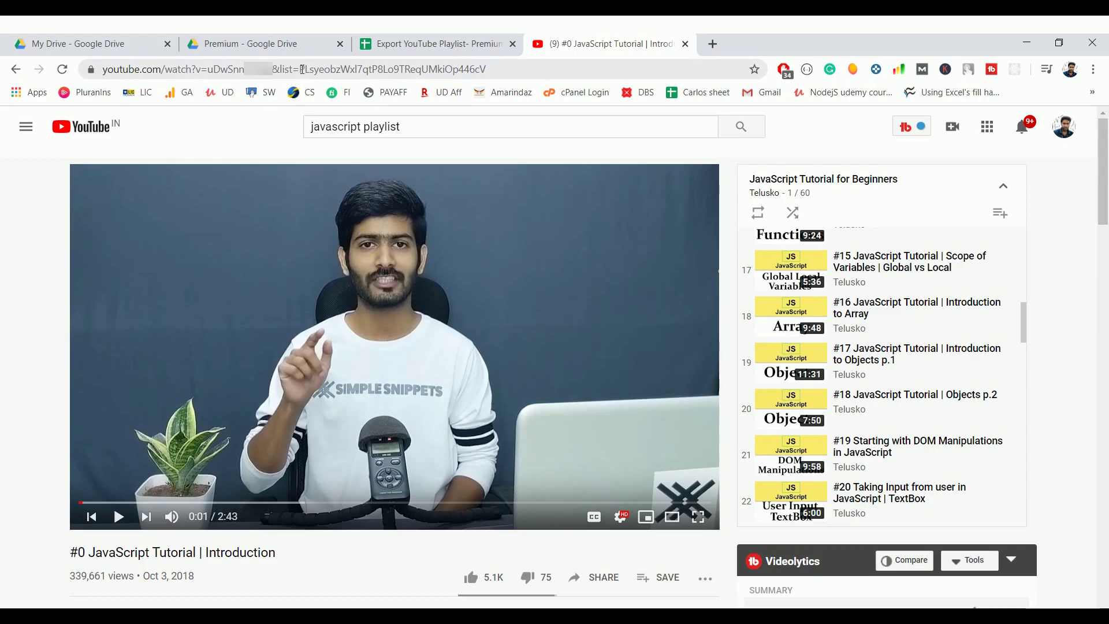
Copy the playlist ID after list= in the page address and return to the spreadsheet
{"action": "left_click", "coordinate": [370, 69]}
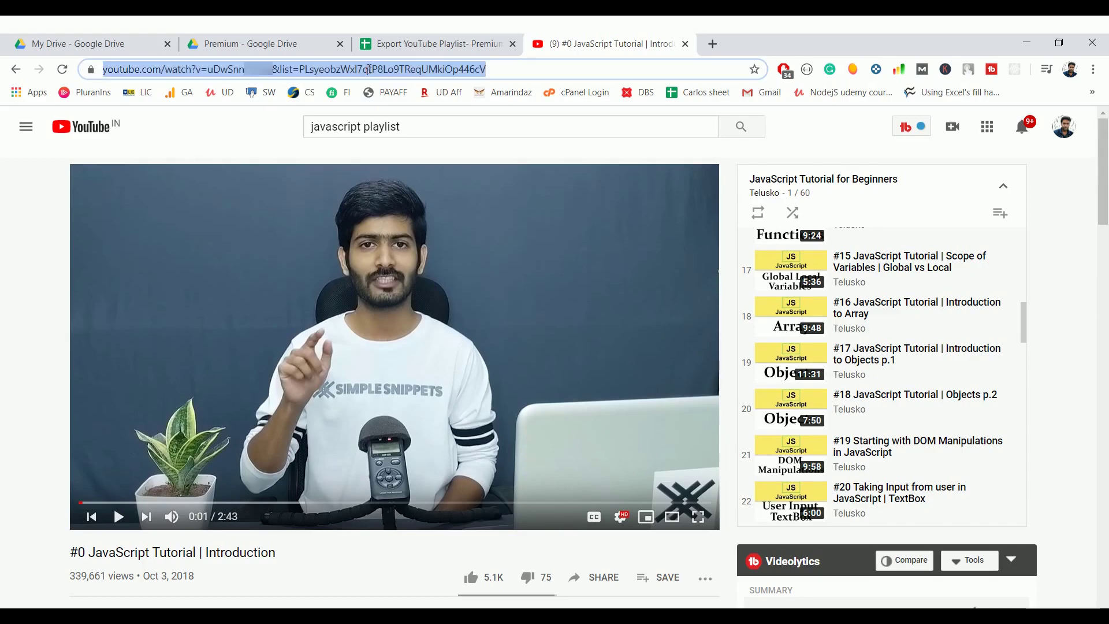
{"action": "left_click", "coordinate": [297, 72]}
{"action": "double_click", "coordinate": [344, 69]}
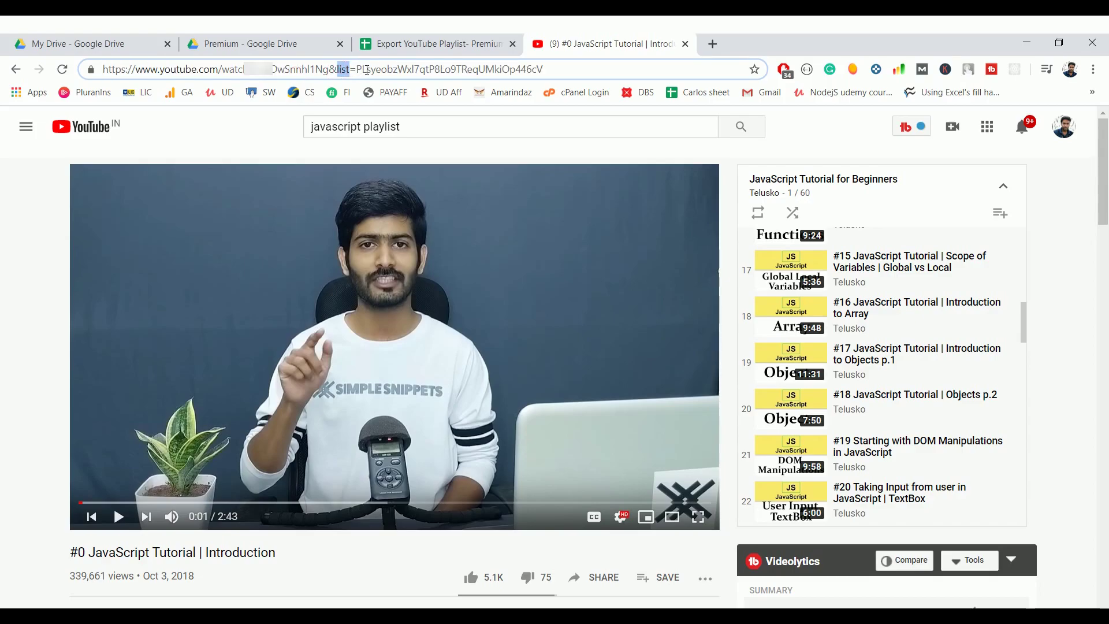
{"action": "left_click_drag", "start_coordinate": [356, 70], "coordinate": [553, 65]}
{"action": "key", "text": "ctrl+c"}
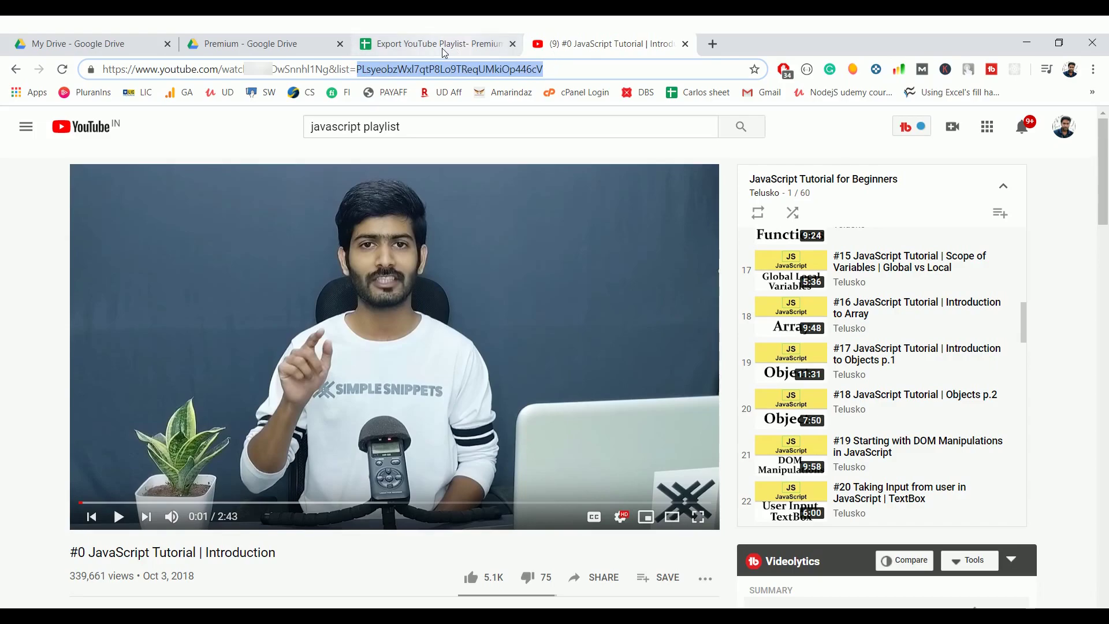
{"action": "left_click", "coordinate": [462, 44]}
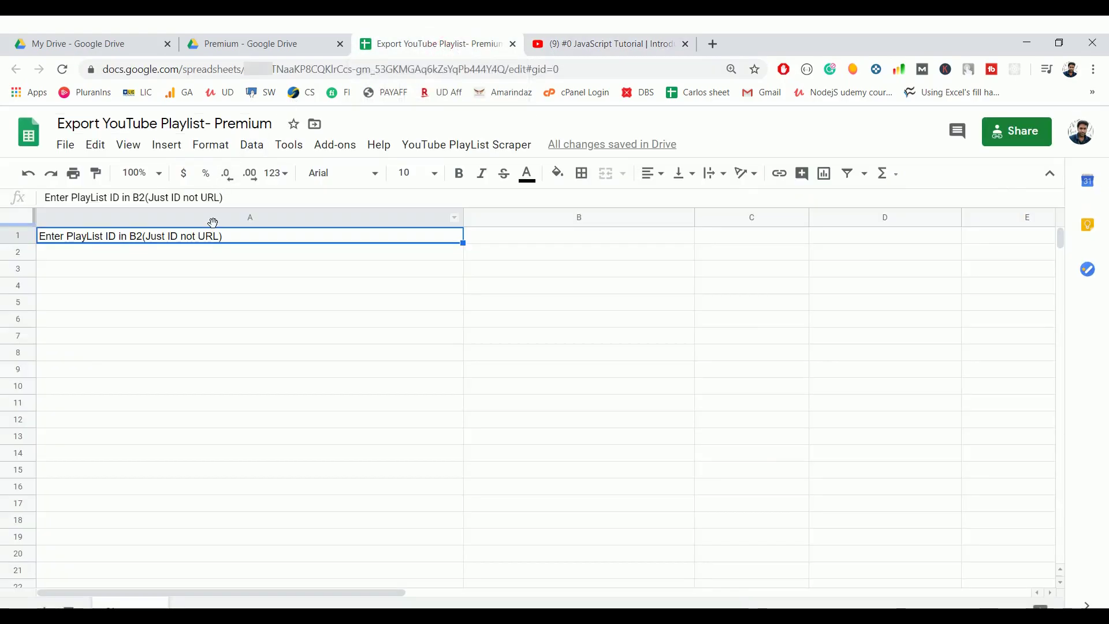
Paste the playlist ID into B1 and run YouTube PlayList Scraper > Run PlayList Scraper
{"action": "left_click", "coordinate": [529, 236]}
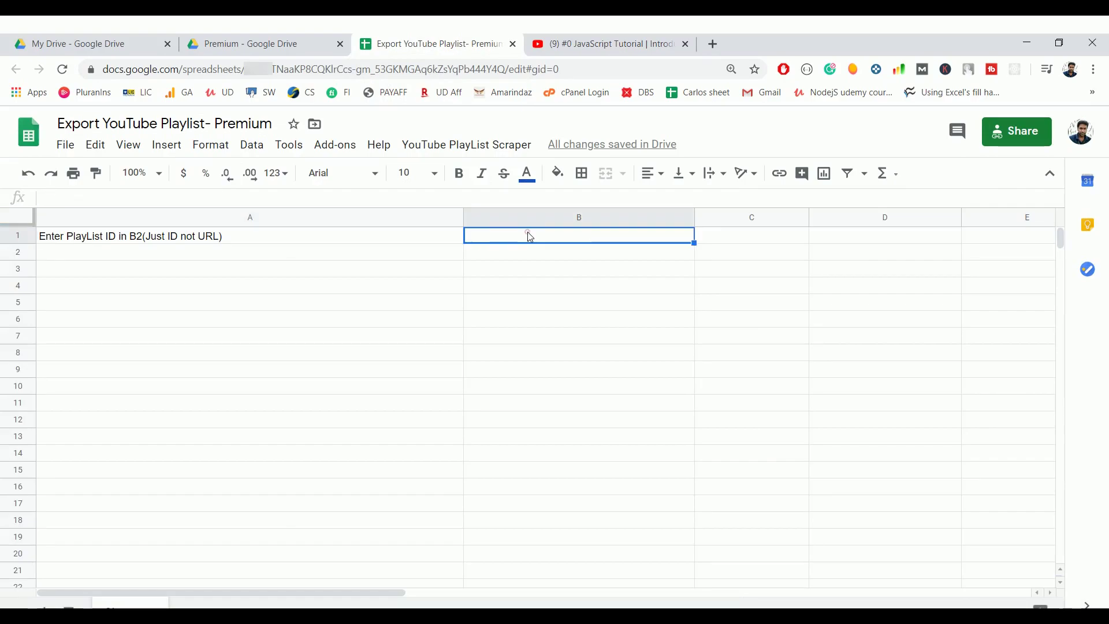
{"action": "key", "text": "ctrl+v"}
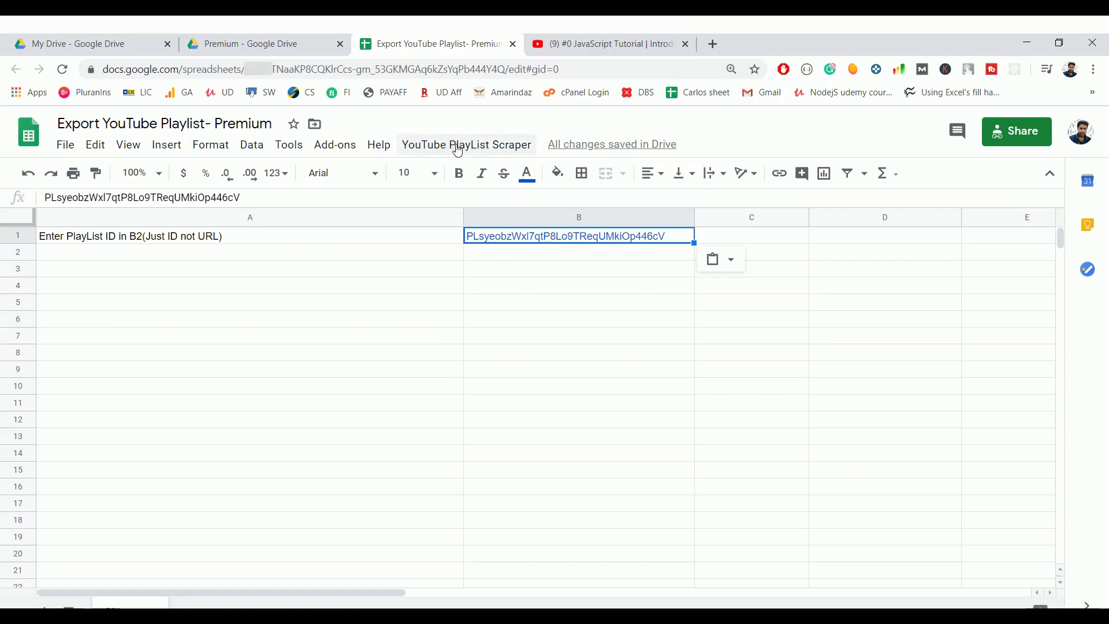
{"action": "left_click", "coordinate": [459, 148]}
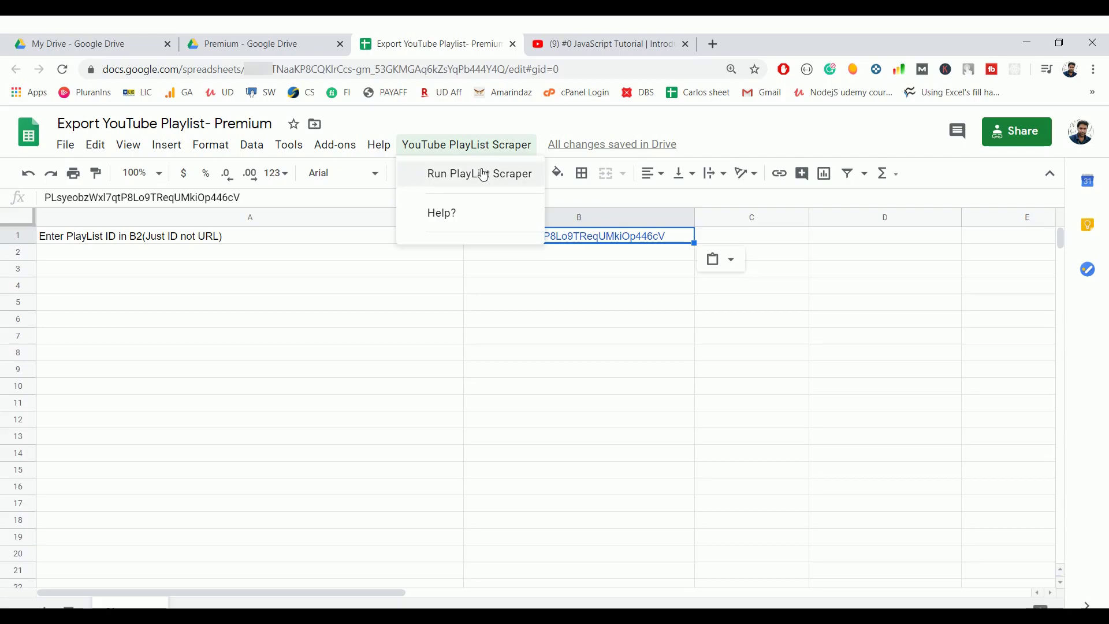
{"action": "left_click", "coordinate": [483, 174]}
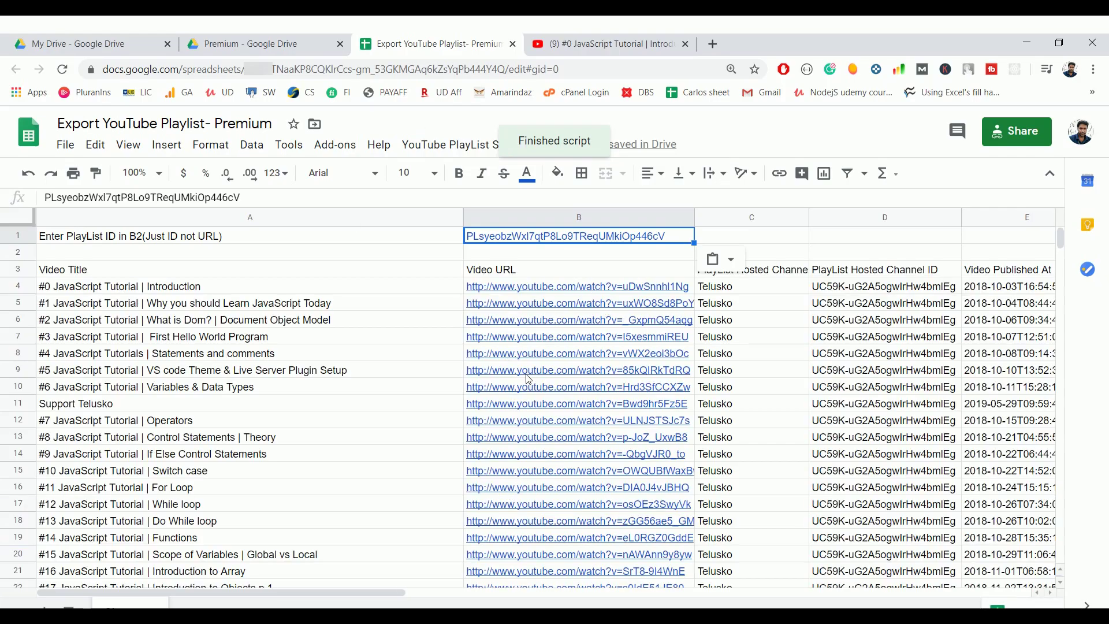
{"action": "scroll", "coordinate": [527, 379], "scroll_direction": "down", "scroll_amount": 2}
{"action": "scroll", "coordinate": [528, 378], "scroll_direction": "up", "scroll_amount": 2}
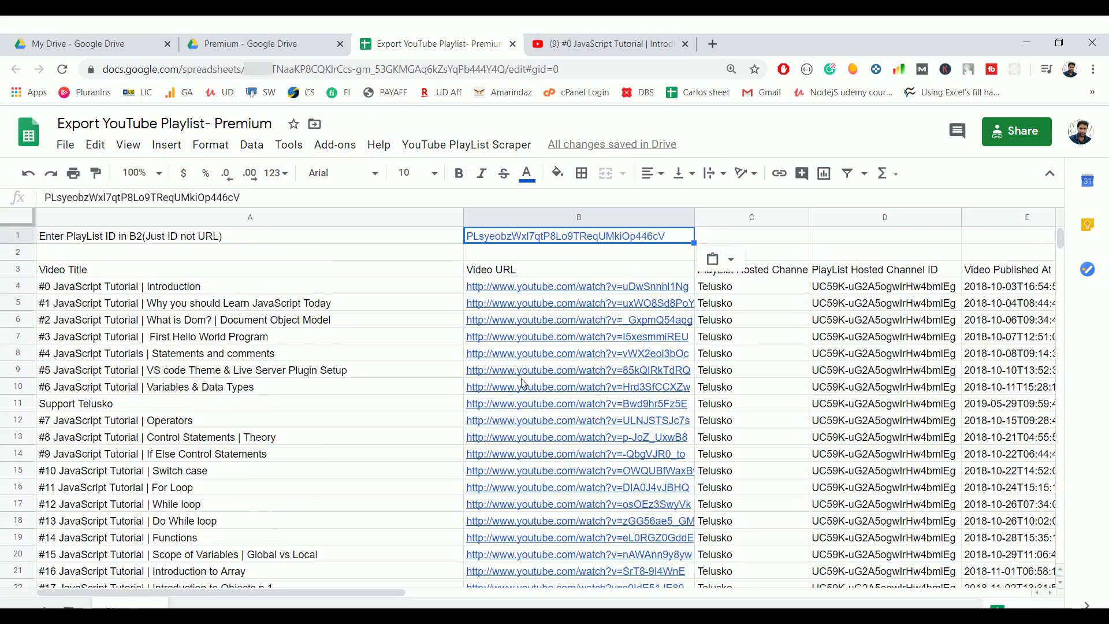
{"action": "left_click", "coordinate": [597, 36]}
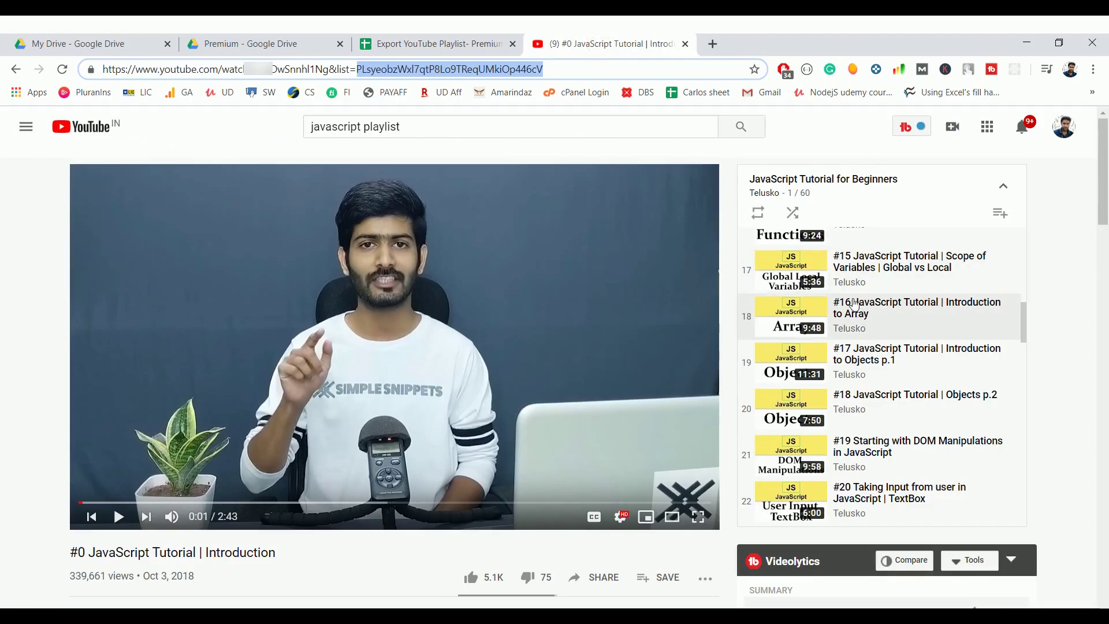
{"action": "left_click_drag", "start_coordinate": [1022, 322], "coordinate": [1008, 236]}
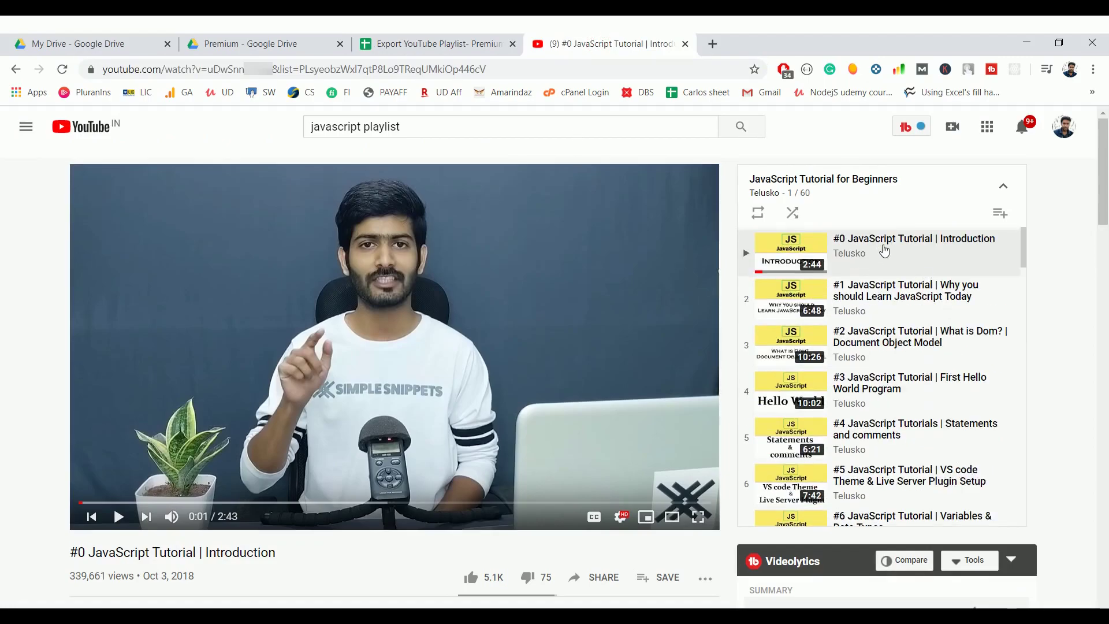
{"action": "left_click", "coordinate": [441, 47]}
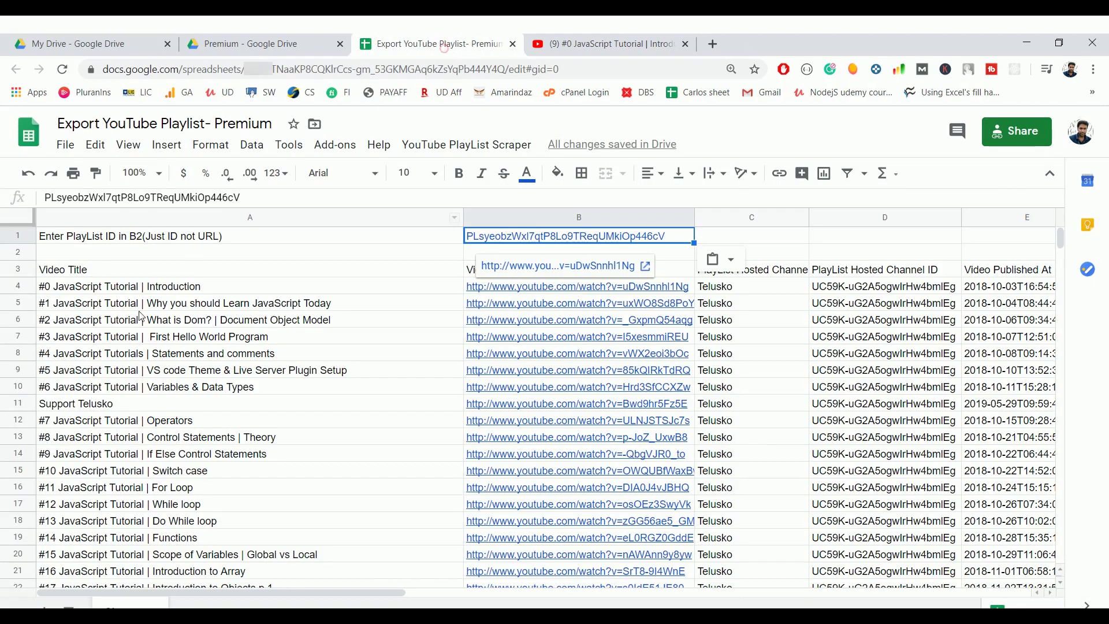
{"action": "left_click", "coordinate": [147, 293]}
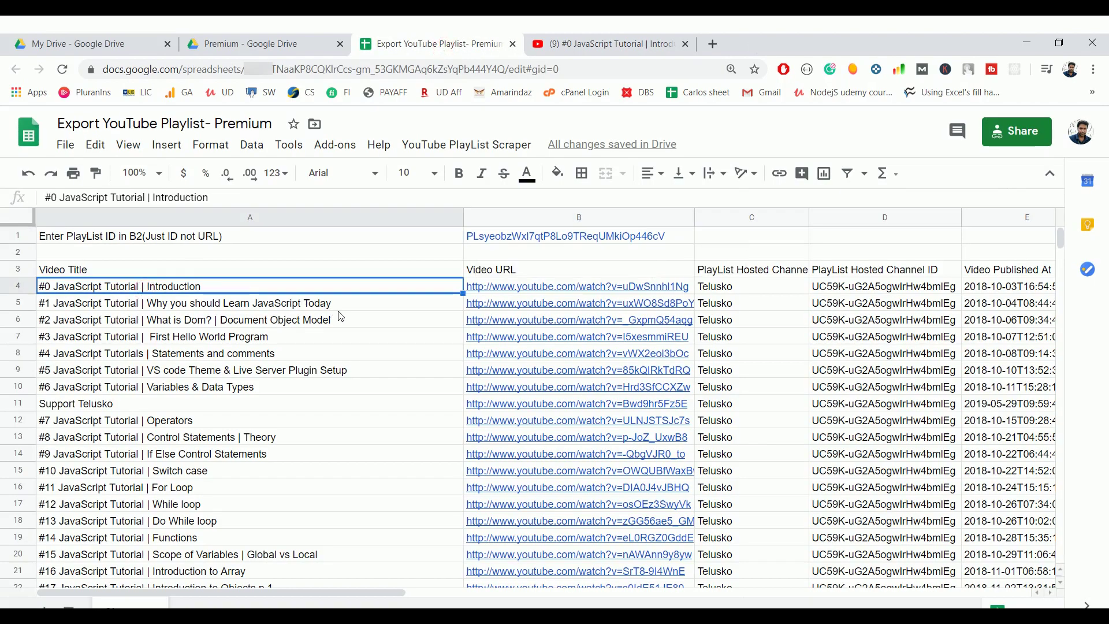
{"action": "key", "text": "Right"}
{"action": "key", "text": "Right"}
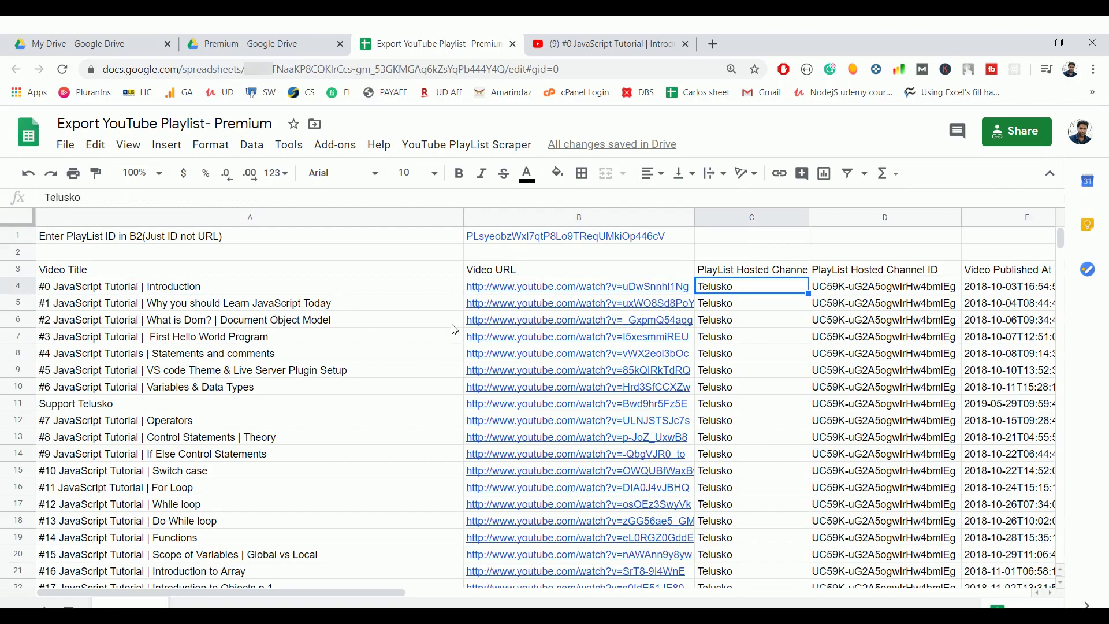
{"action": "double_click", "coordinate": [807, 216]}
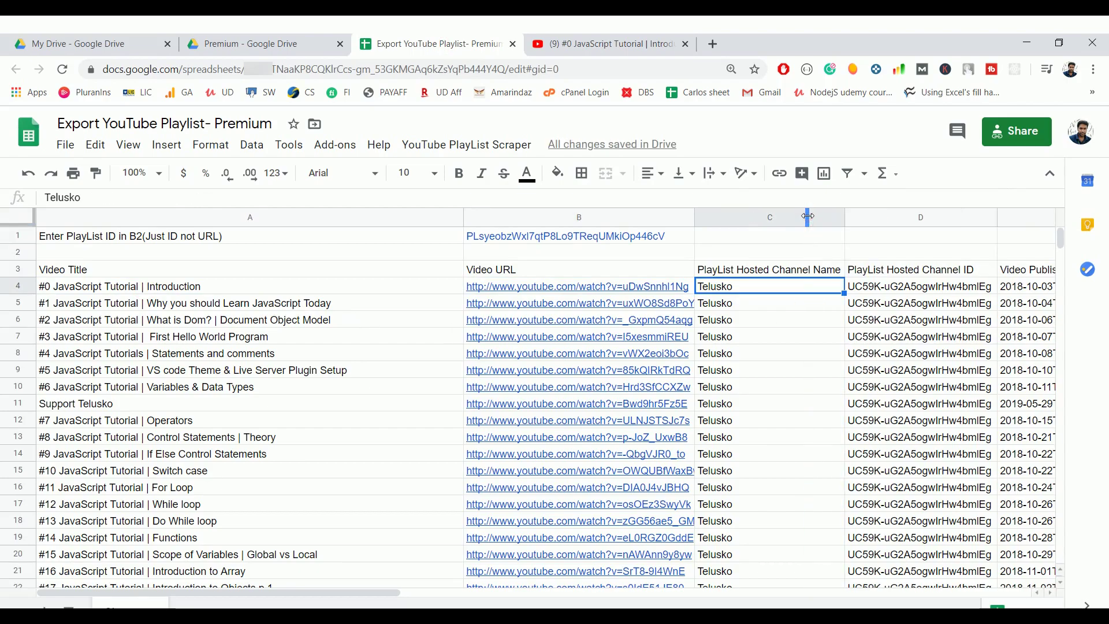
{"action": "scroll", "coordinate": [743, 321], "scroll_direction": "down", "scroll_amount": 2}
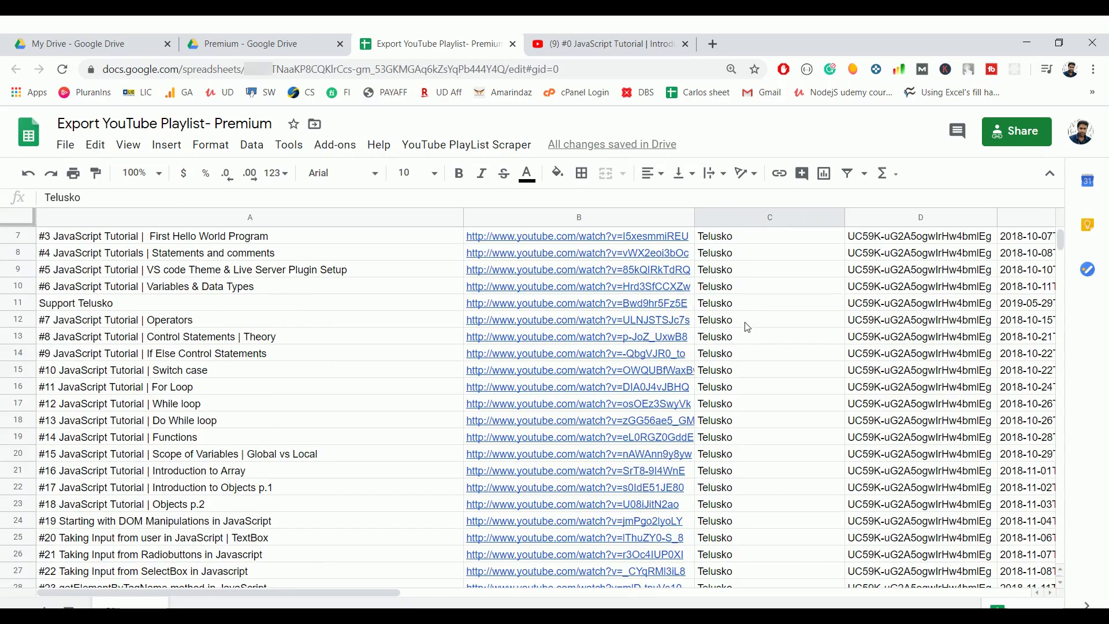
{"action": "scroll", "coordinate": [749, 387], "scroll_direction": "up", "scroll_amount": 2}
{"action": "left_click", "coordinate": [763, 271]}
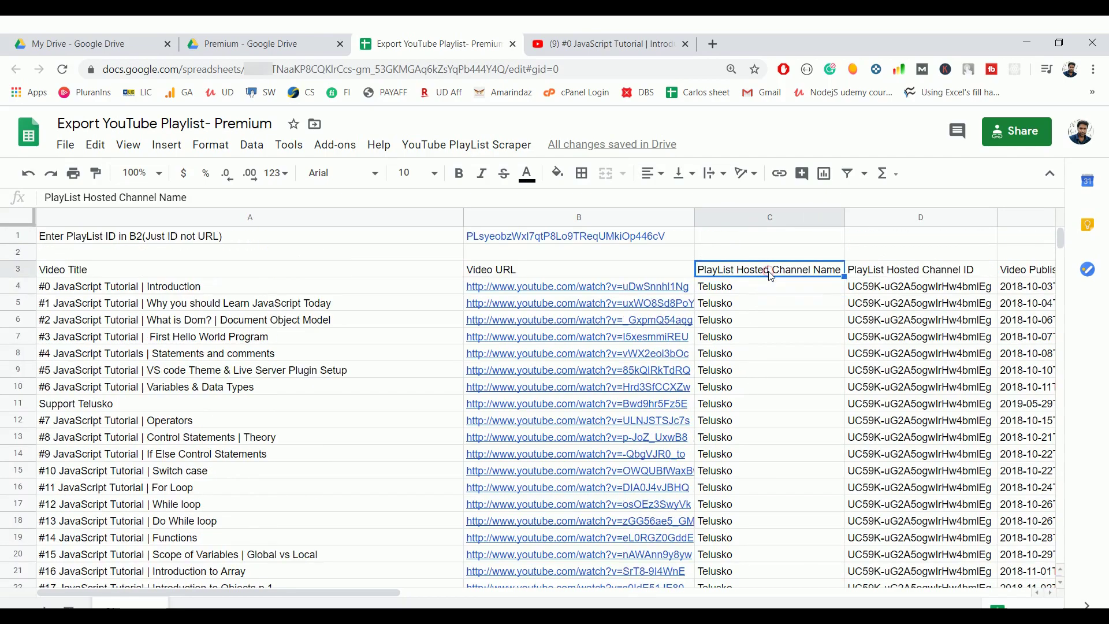
{"action": "key", "text": "Right"}
{"action": "key", "text": "Right"}
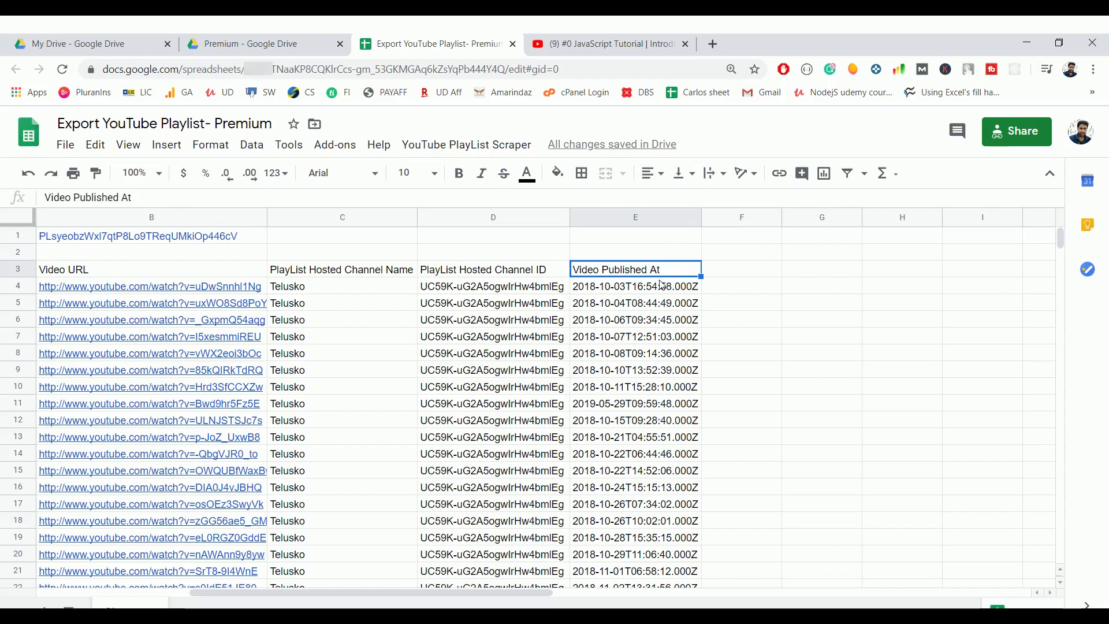
{"action": "key", "text": "Left"}
{"action": "key", "text": "Left"}
{"action": "key", "text": "Left"}
{"action": "key", "text": "Left"}
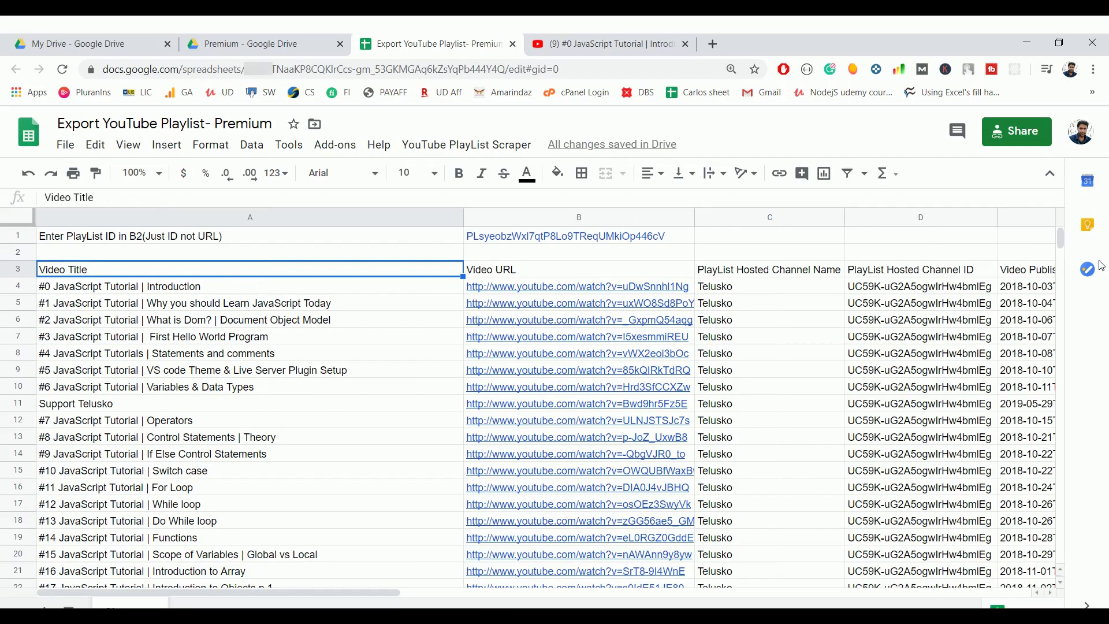
{"action": "mouse_move", "coordinate": [1060, 238]}
{"action": "left_mouse_down"}
{"action": "mouse_move", "coordinate": [1059, 267]}
{"action": "mouse_move", "coordinate": [1059, 252]}
{"action": "left_mouse_up"}
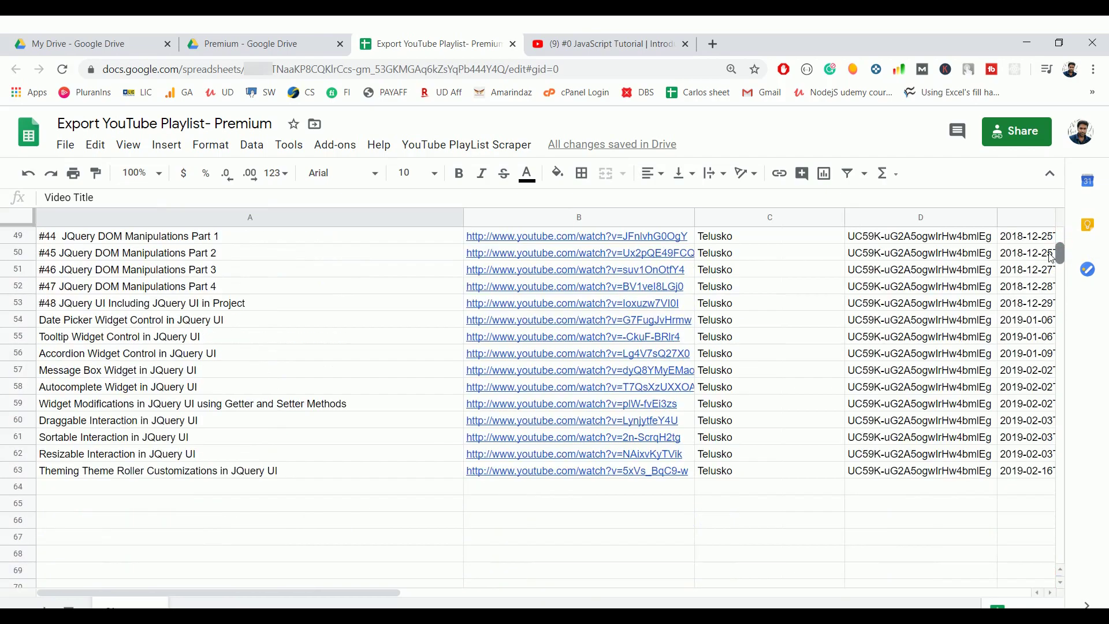
{"action": "left_click", "coordinate": [575, 48]}
{"action": "left_click", "coordinate": [433, 44]}
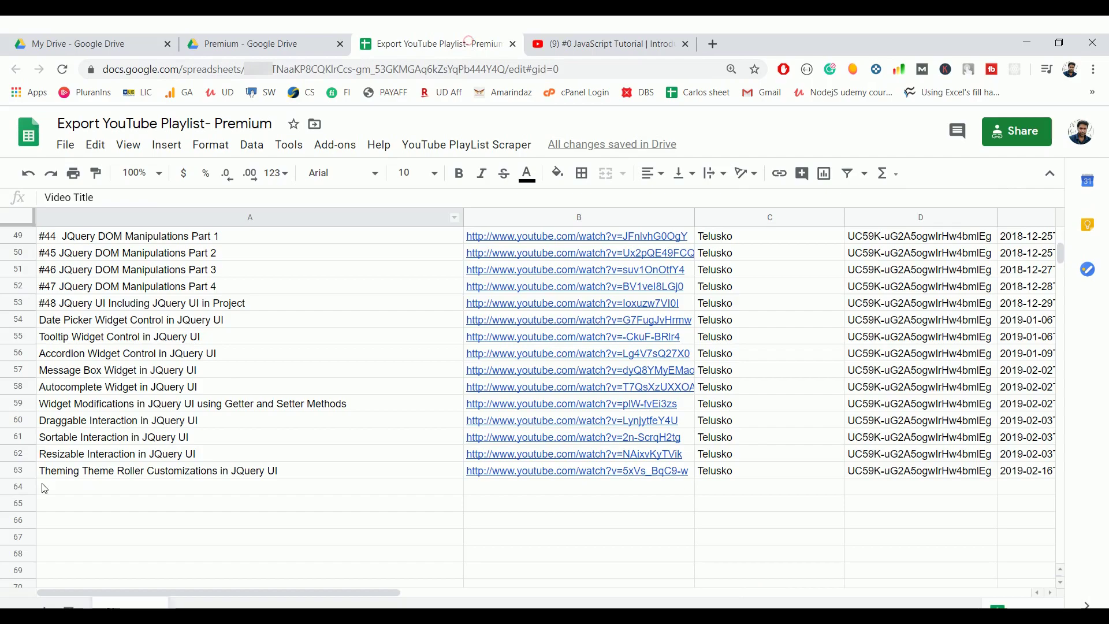
{"action": "scroll", "coordinate": [785, 350], "scroll_direction": "up", "scroll_amount": 5}
{"action": "scroll", "coordinate": [785, 350], "scroll_direction": "down", "scroll_amount": 7}
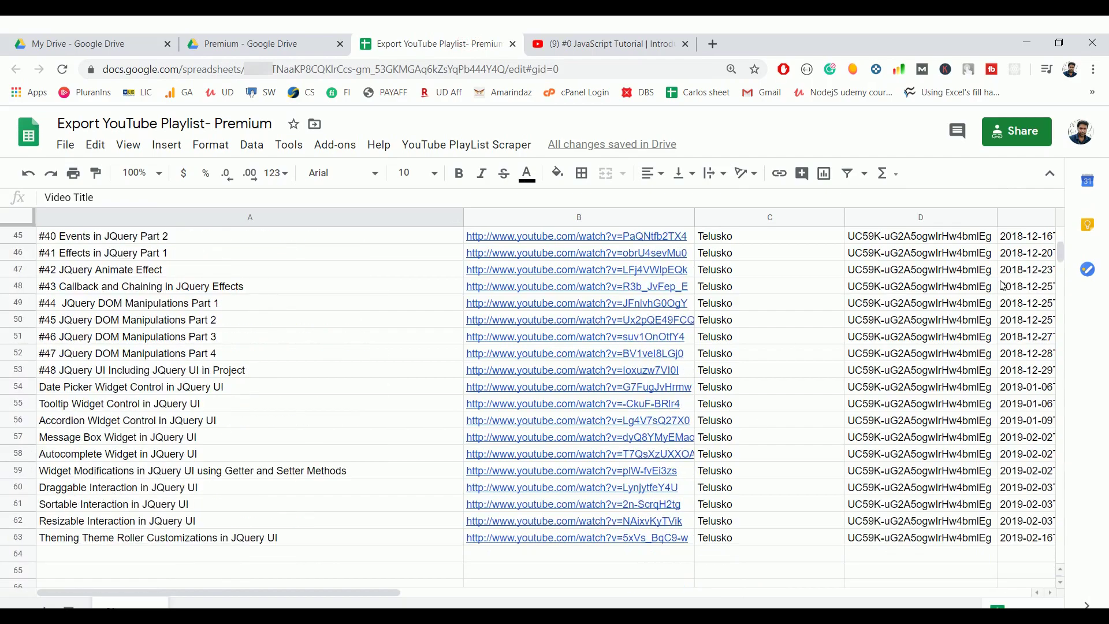
{"action": "left_click_drag", "start_coordinate": [1060, 254], "coordinate": [1060, 230]}
{"action": "left_click", "coordinate": [34, 231]}
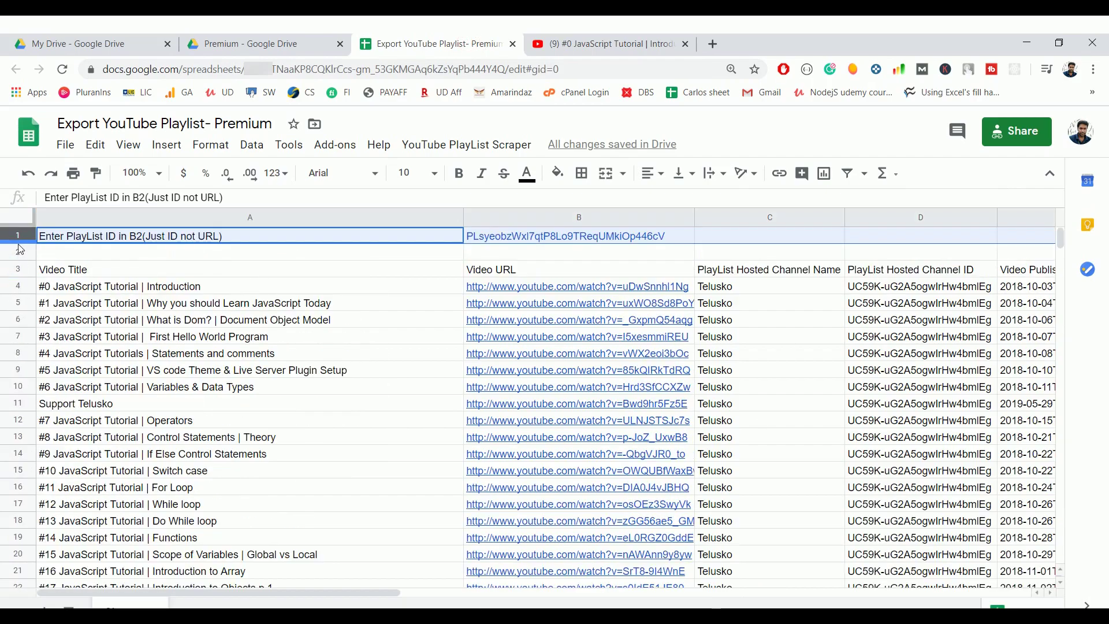
Go back to the YouTube javascript playlist search results and browse down the list
{"action": "mouse_move", "coordinate": [469, 411]}
{"action": "left_click", "coordinate": [606, 44]}
{"action": "left_click", "coordinate": [16, 71]}
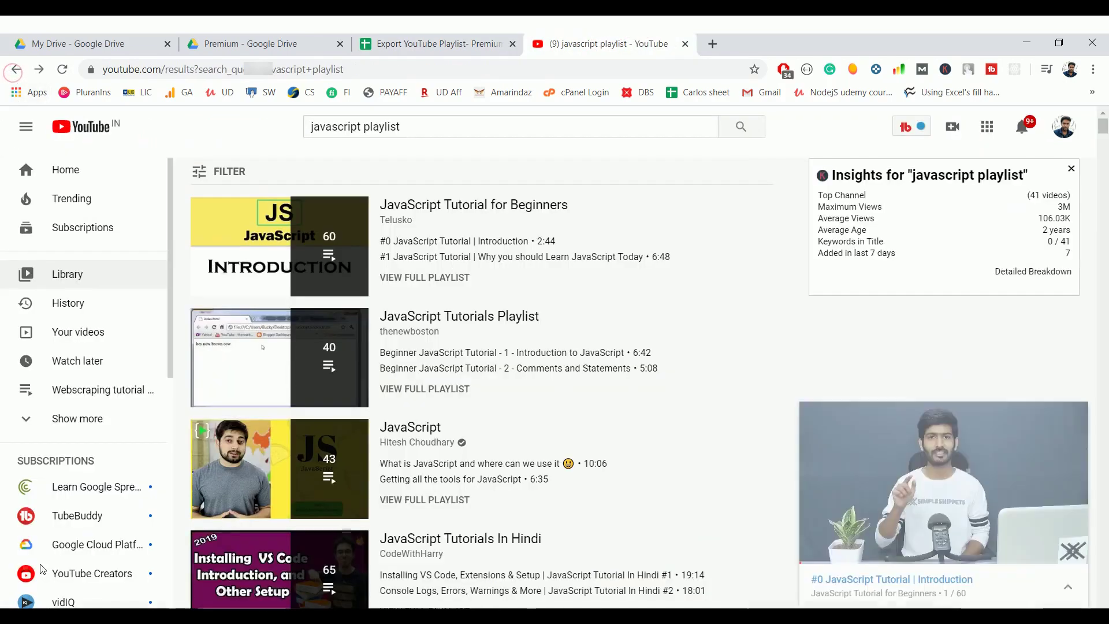
{"action": "scroll", "coordinate": [460, 342], "scroll_direction": "down", "scroll_amount": 2}
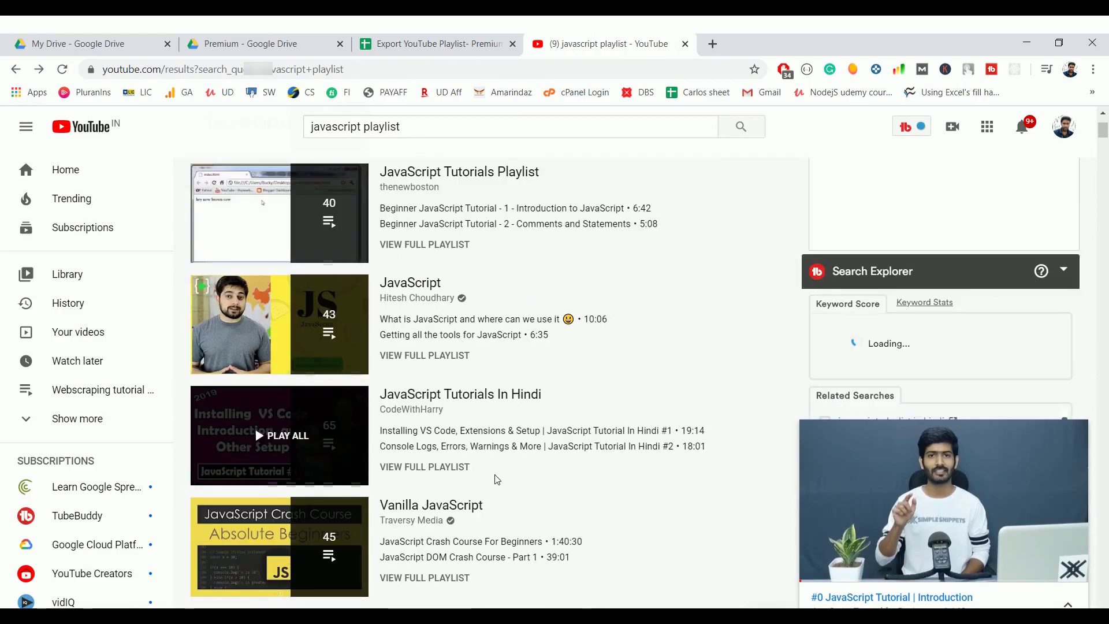
{"action": "scroll", "coordinate": [575, 292], "scroll_direction": "down", "scroll_amount": 5}
{"action": "scroll", "coordinate": [588, 484], "scroll_direction": "down", "scroll_amount": 10}
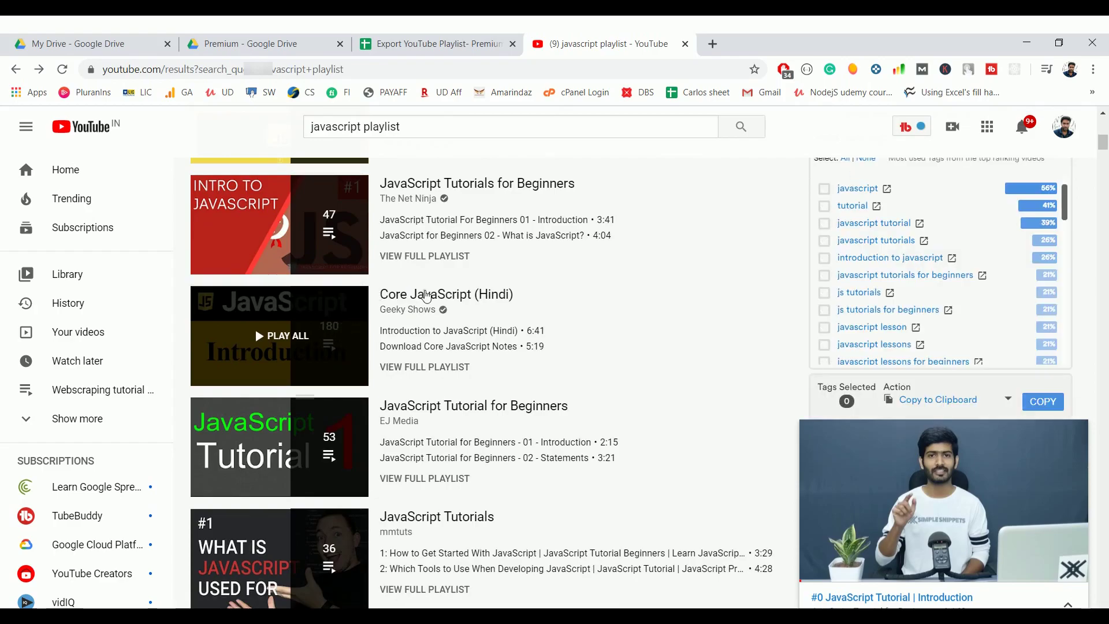
Open Geeky Shows' Core JavaScript (Hindi) playlist, pause it, and select its list= ID
{"action": "left_click", "coordinate": [425, 296]}
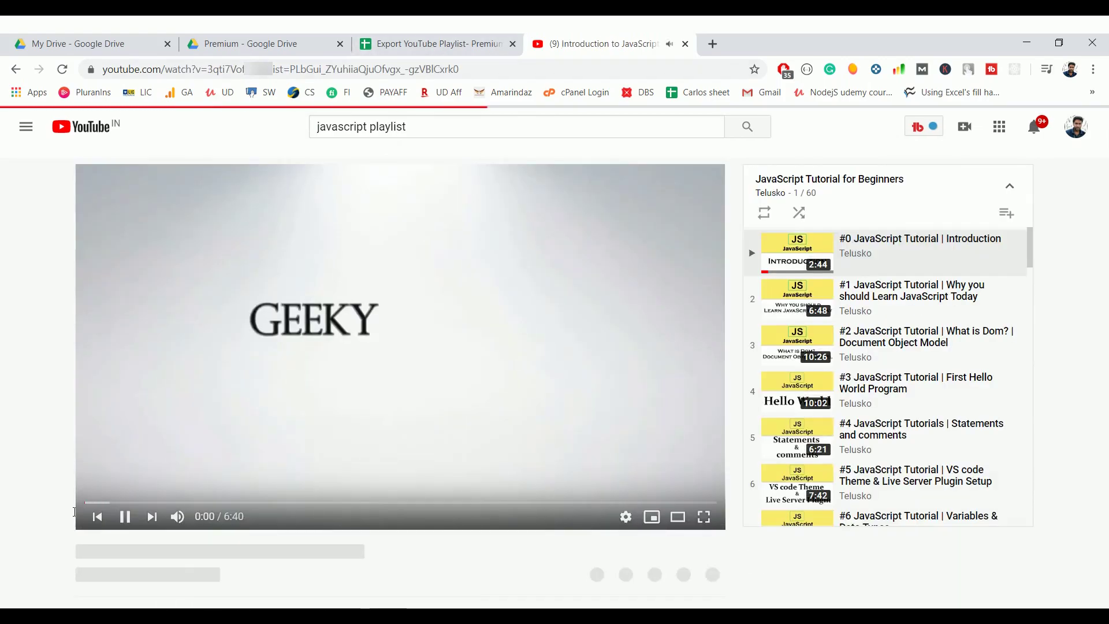
{"action": "left_click", "coordinate": [119, 516]}
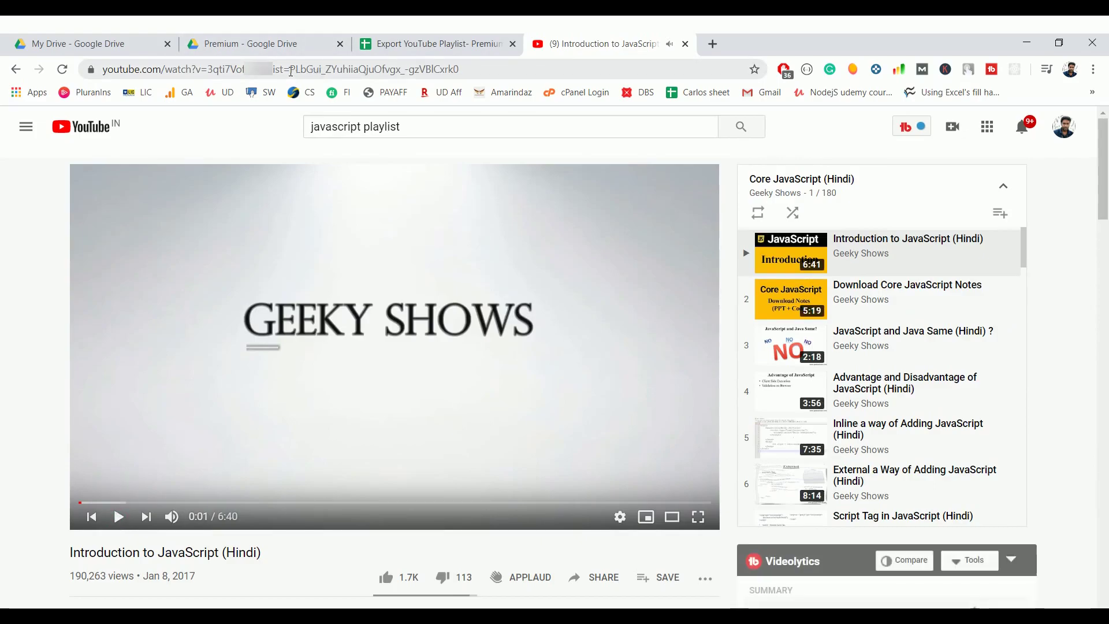
{"action": "left_click_drag", "start_coordinate": [290, 69], "coordinate": [475, 67]}
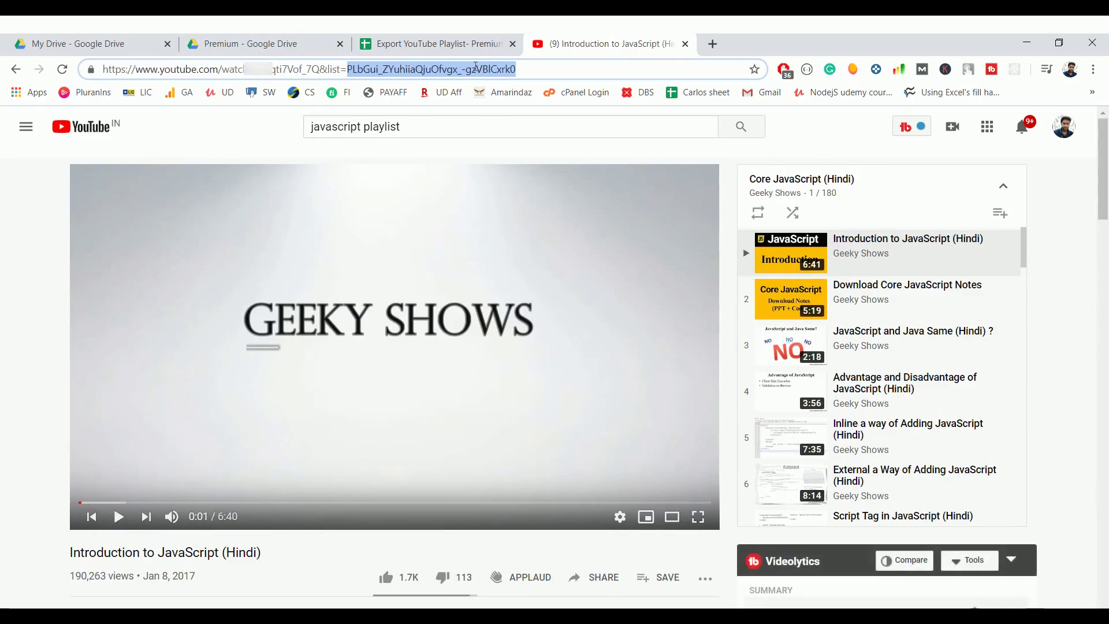
Paste the Core JavaScript (Hindi) playlist ID into B1 and run the PlayList Scraper
{"action": "left_click", "coordinate": [482, 42]}
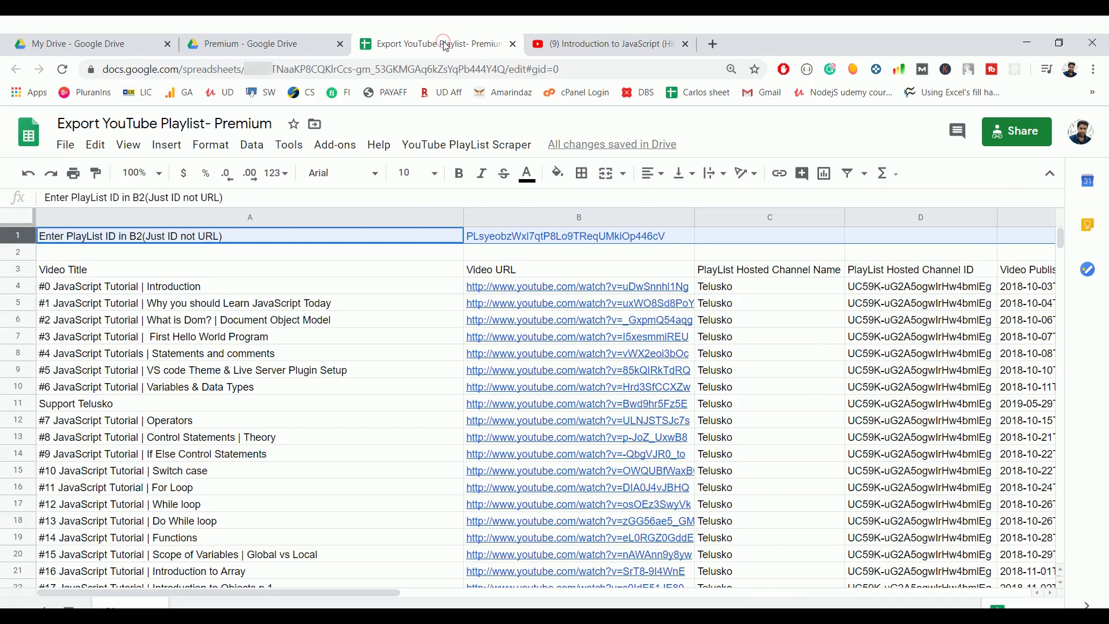
{"action": "left_click", "coordinate": [598, 239]}
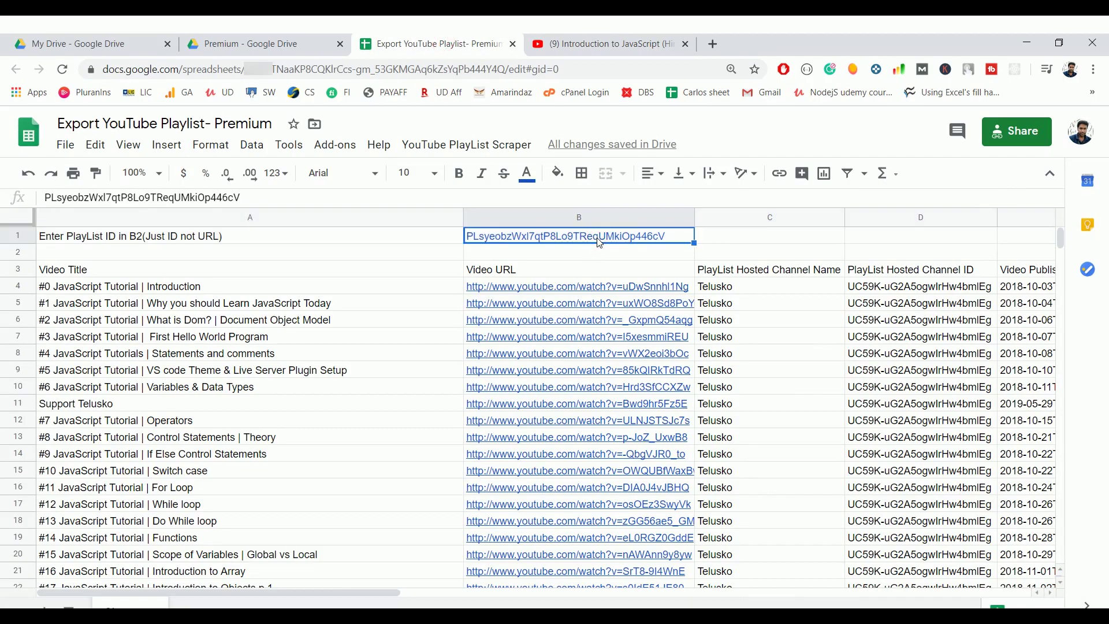
{"action": "type", "text": "PLbGui_ZYuhiiaQjuOfvgx_-gzVBlCxrk0"}
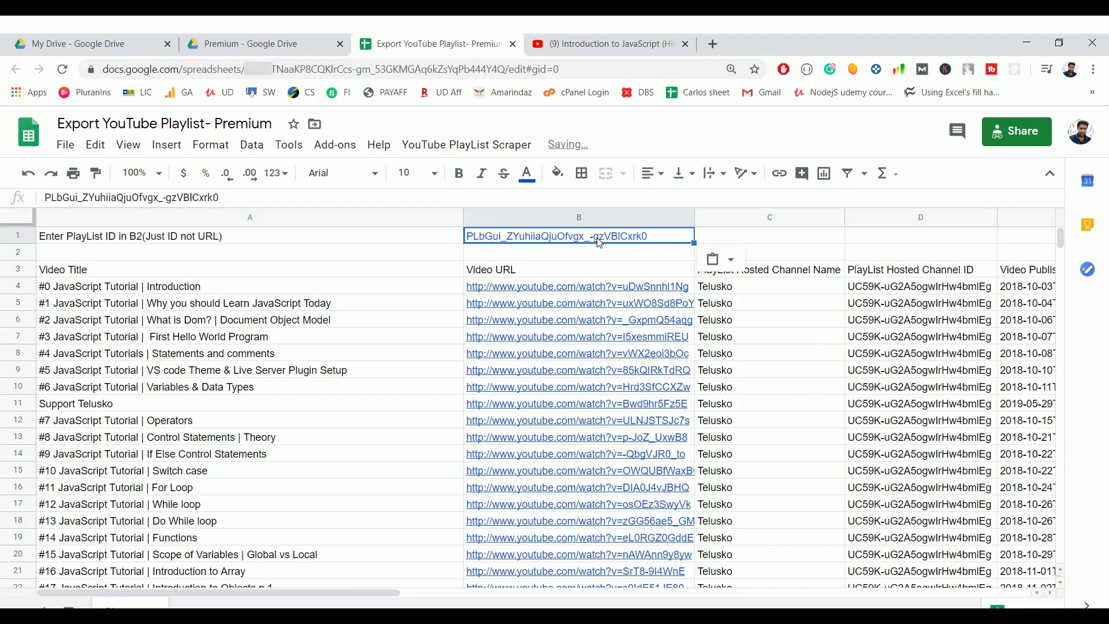
{"action": "left_click", "coordinate": [462, 149]}
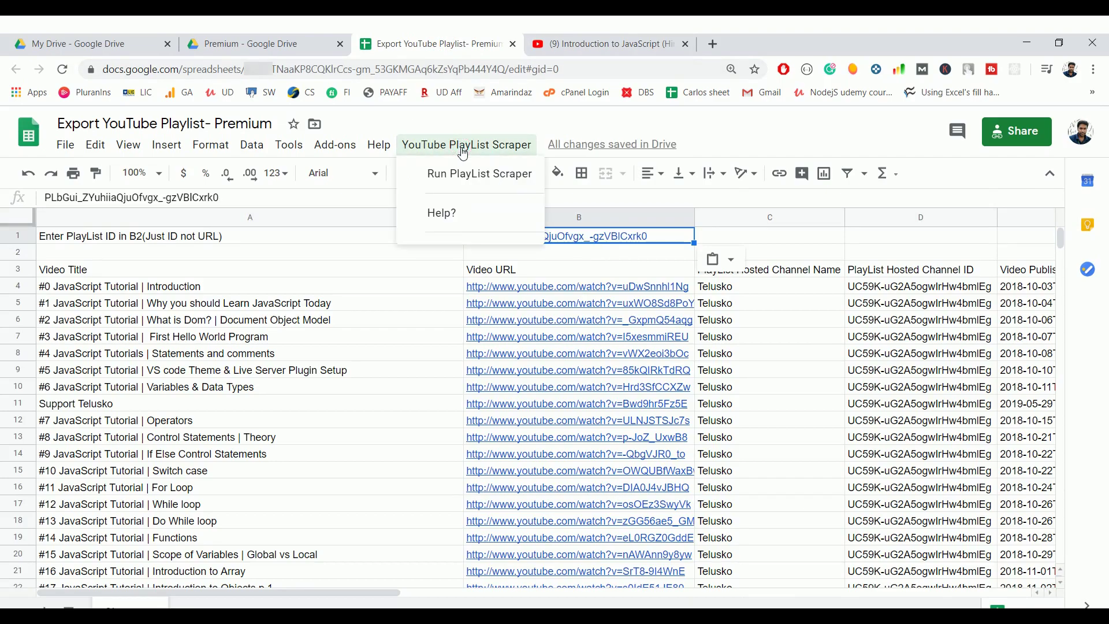
{"action": "left_click", "coordinate": [481, 183]}
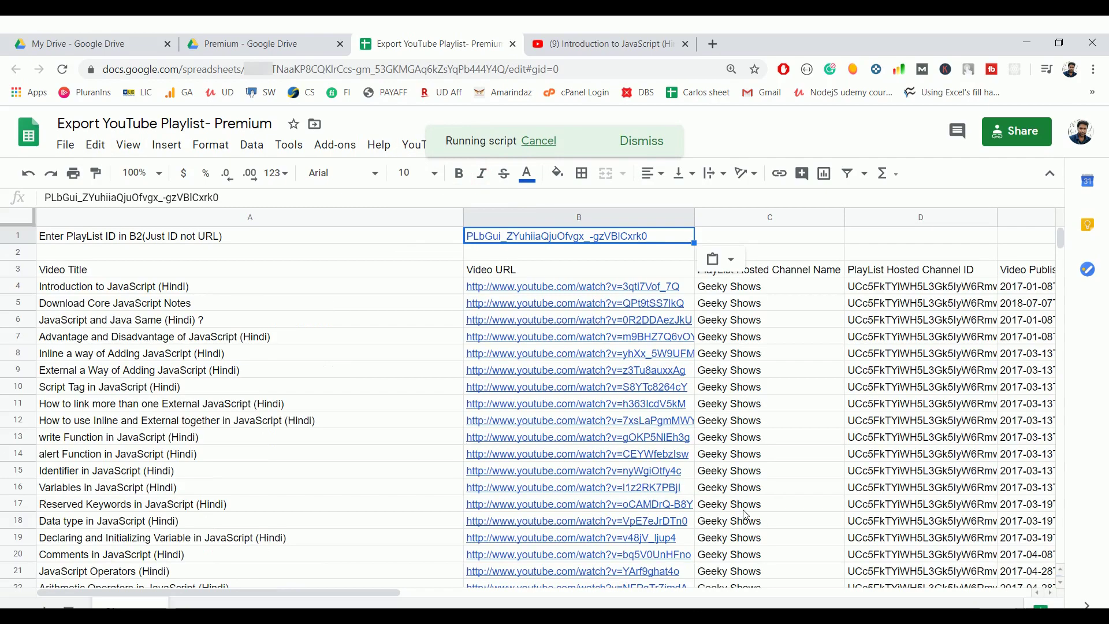
Select the scraped video titles from A4 down to the last row, 183
{"action": "left_click", "coordinate": [201, 289]}
{"action": "key", "text": "ctrl+shift+Down"}
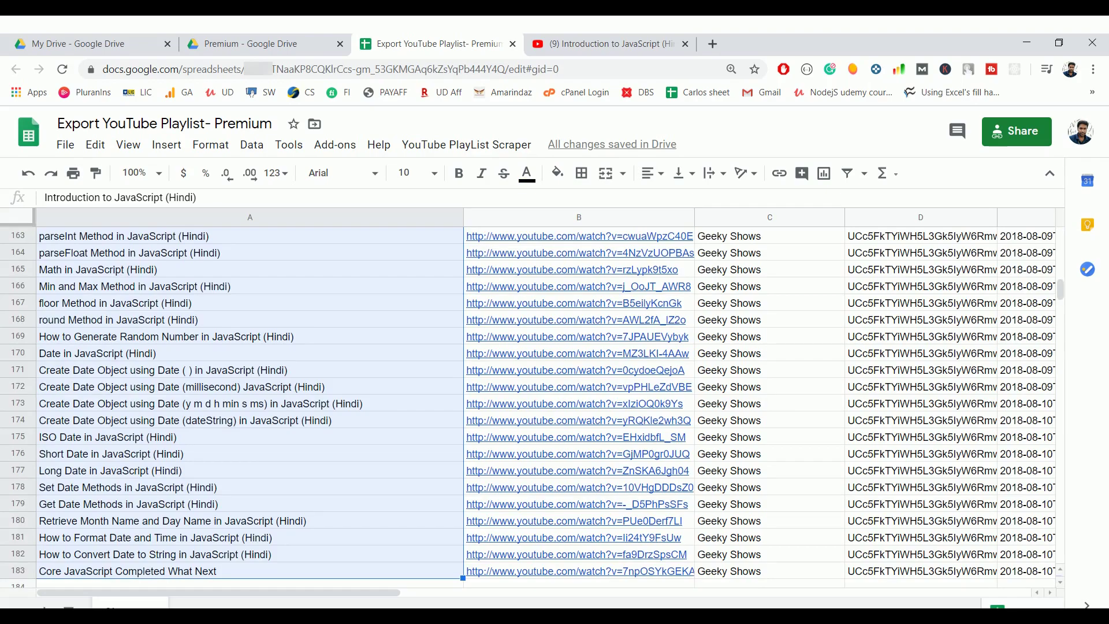
{"action": "scroll", "coordinate": [1061, 289], "scroll_direction": "up", "scroll_amount": 20}
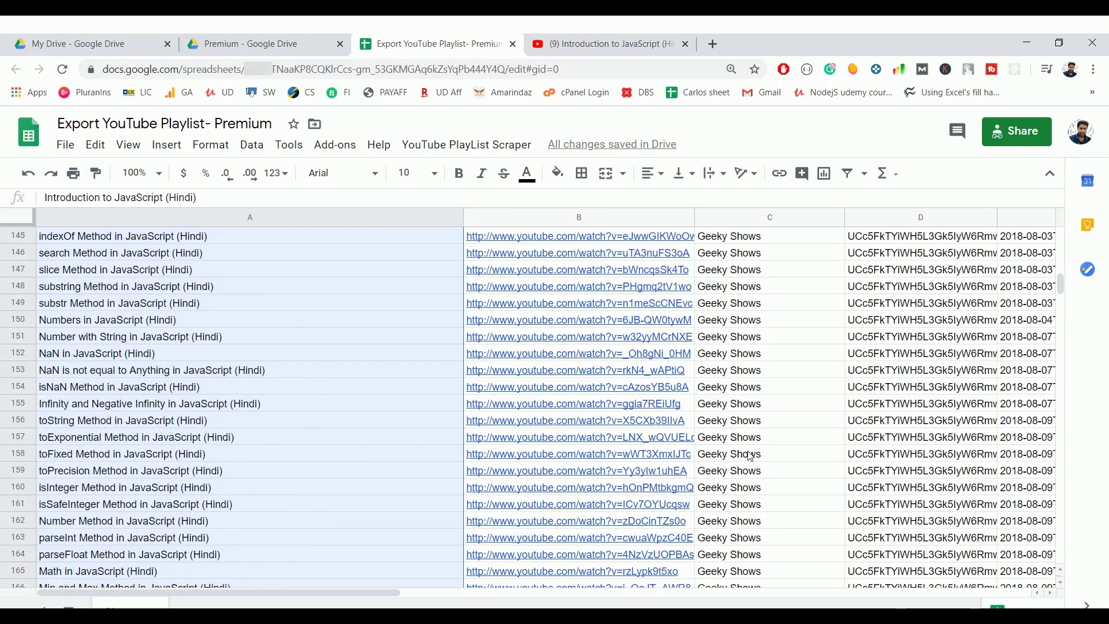